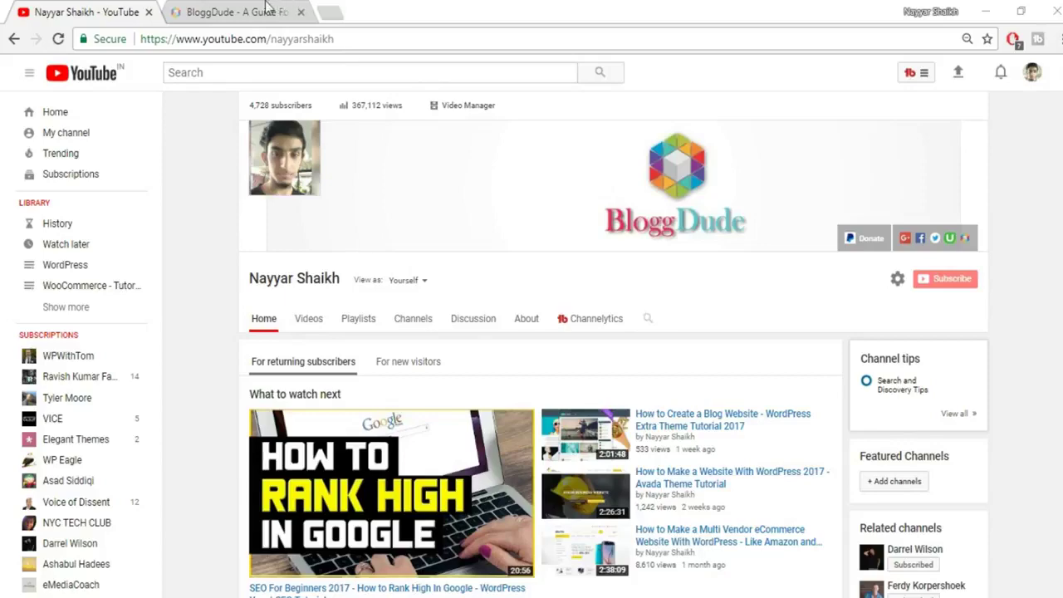
Step: Switch to the BloggDude website and open its WordPress dashboard in a separate browser tab
click(231, 9)
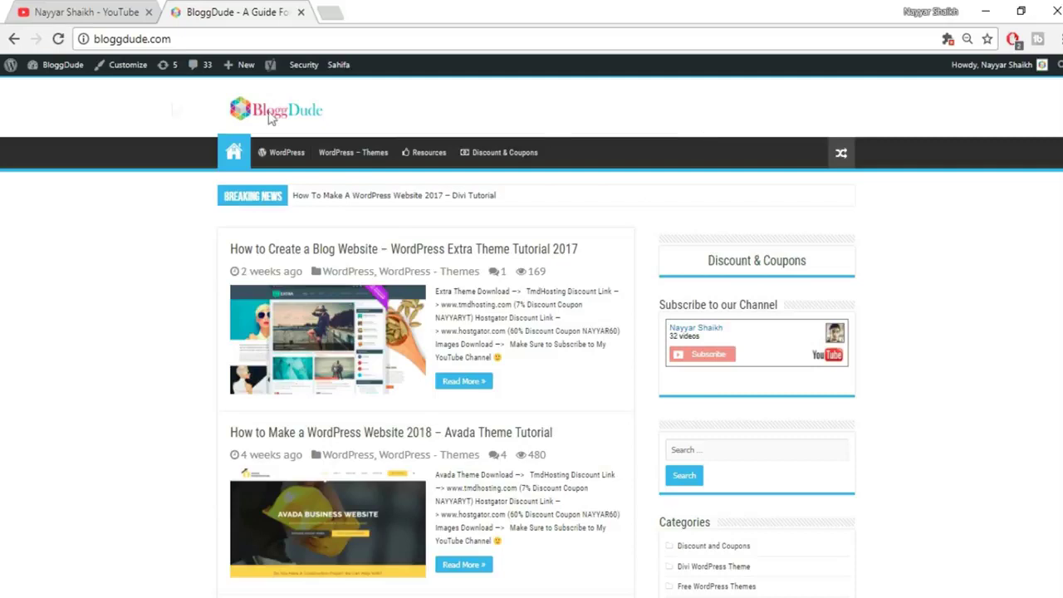
mouse_move(50, 65)
right_click(53, 98)
click(131, 103)
click(391, 13)
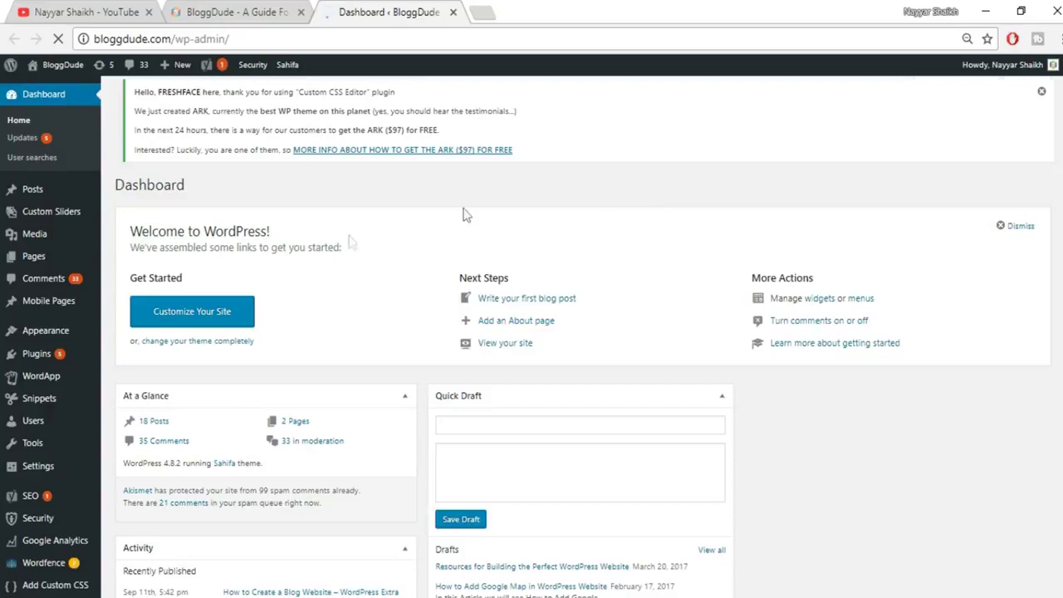
Step: Search the plugins available to add to the site for "wordapp"
mouse_move(36, 366)
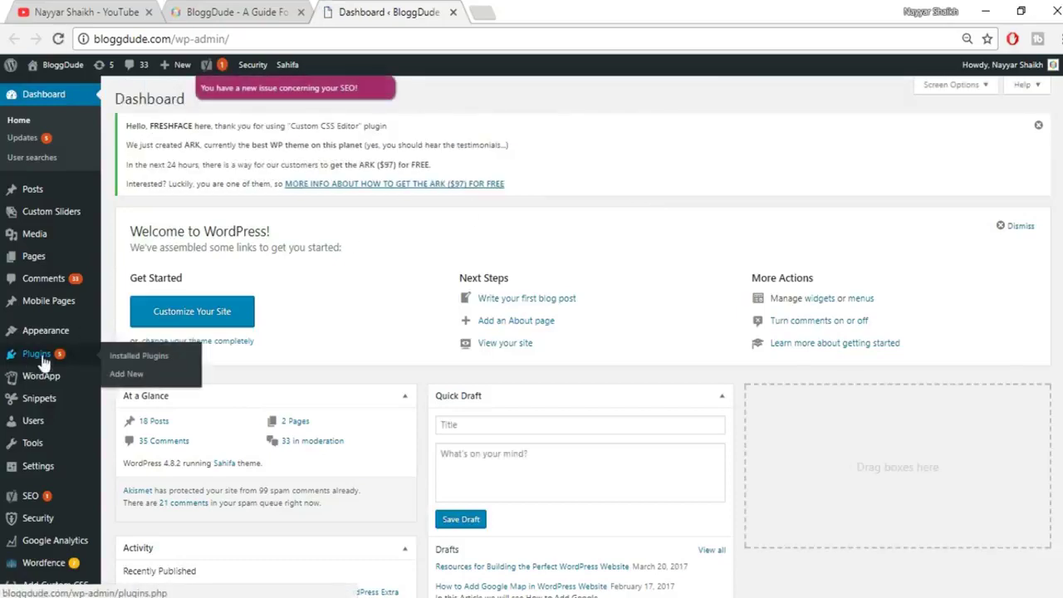
click(142, 379)
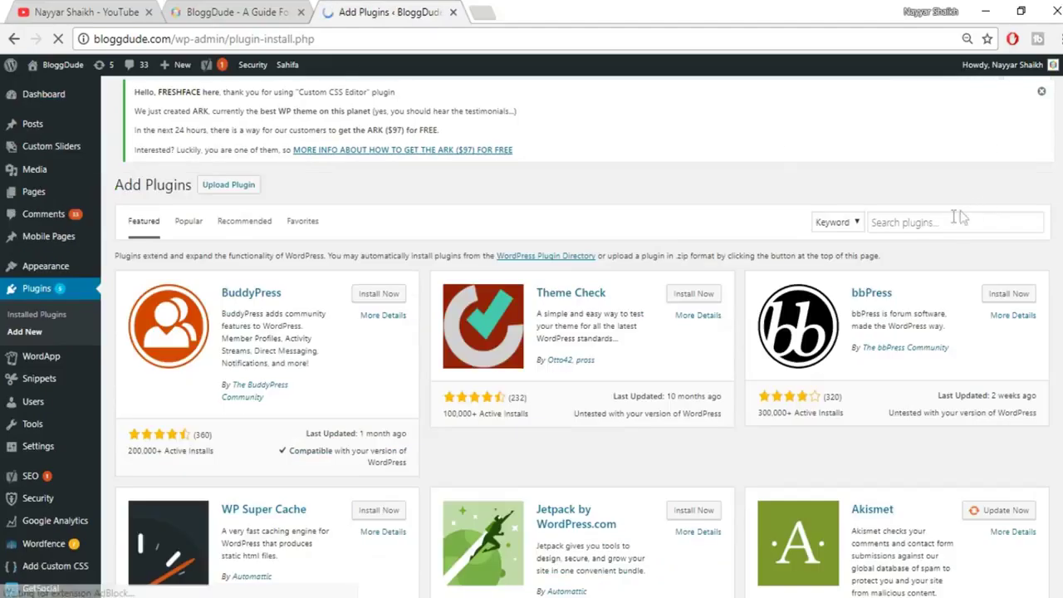
click(954, 218)
text(wordapp)
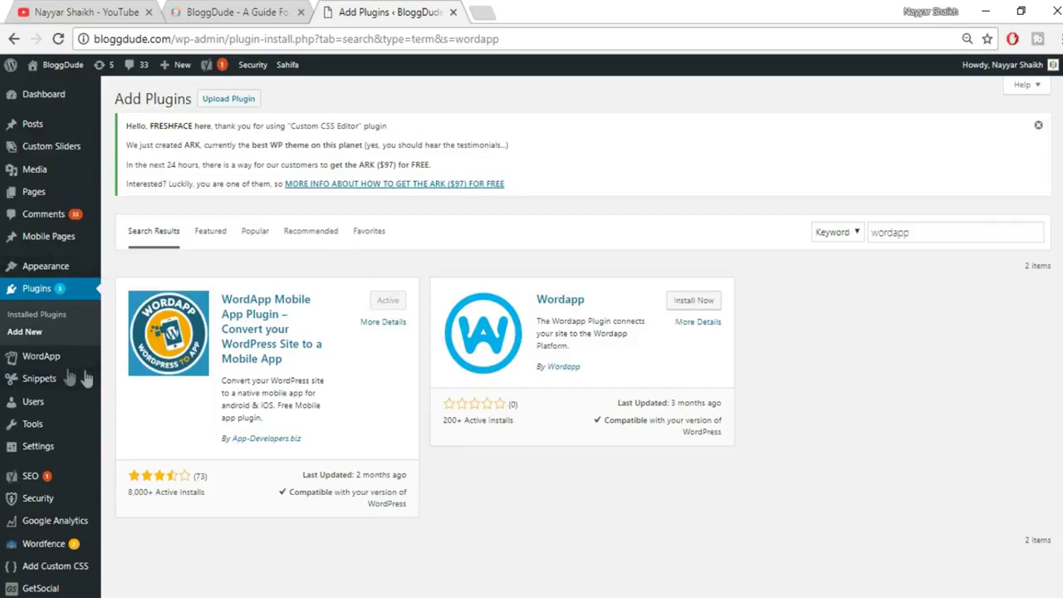
Step: Open the WordApp plugin's getting-started page and launch its App Builder
mouse_move(37, 359)
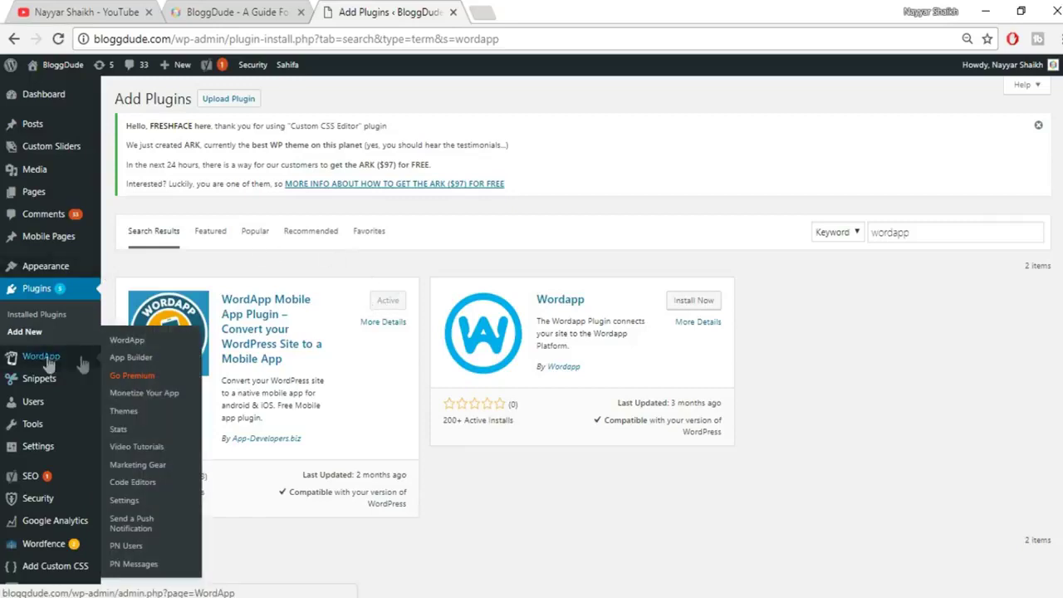
click(38, 359)
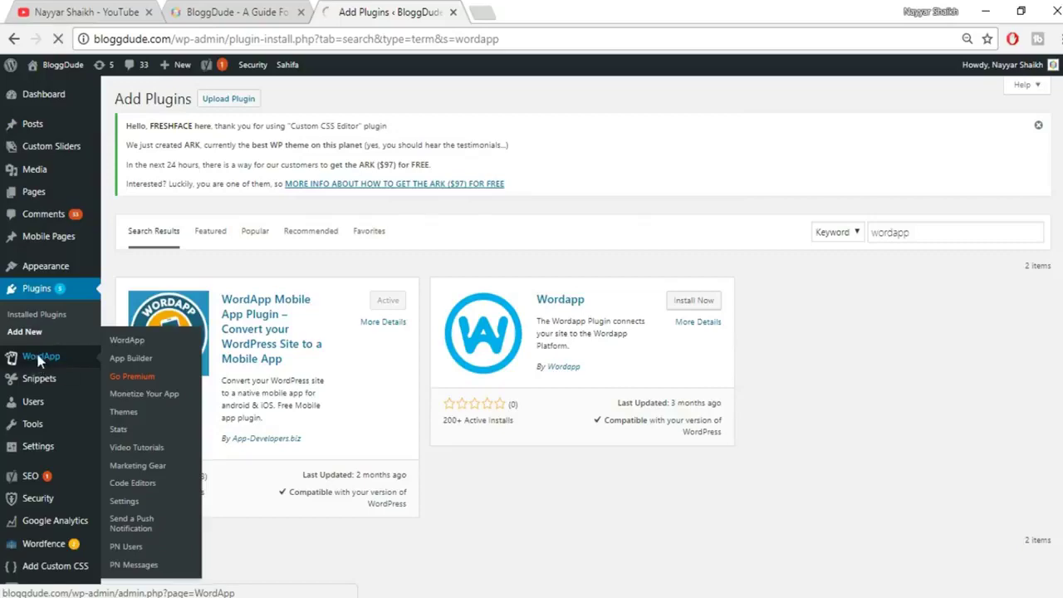
scroll(791, 396, down, 3)
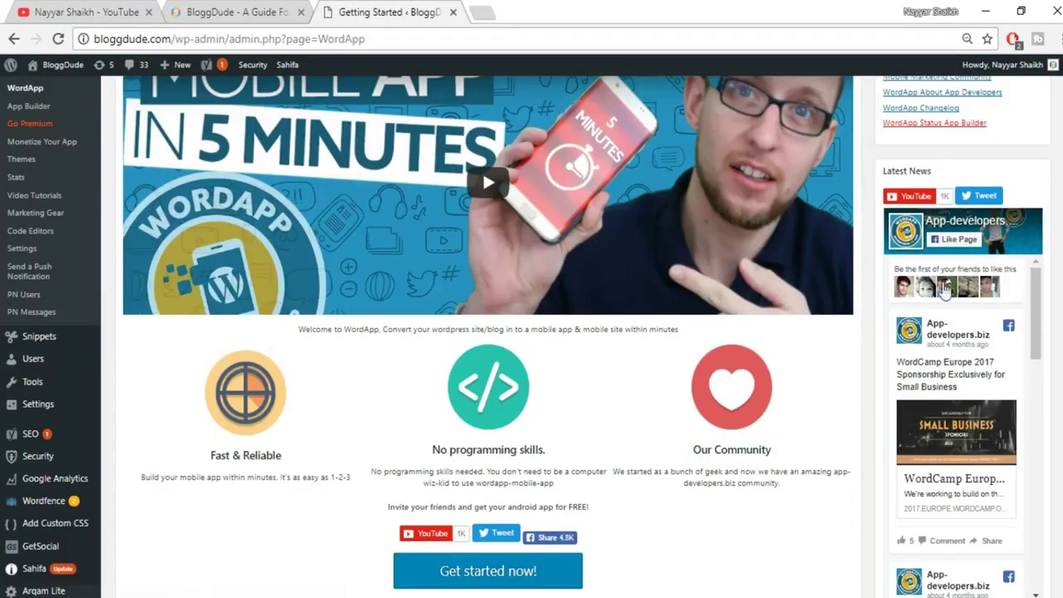
scroll(791, 397, down, 1)
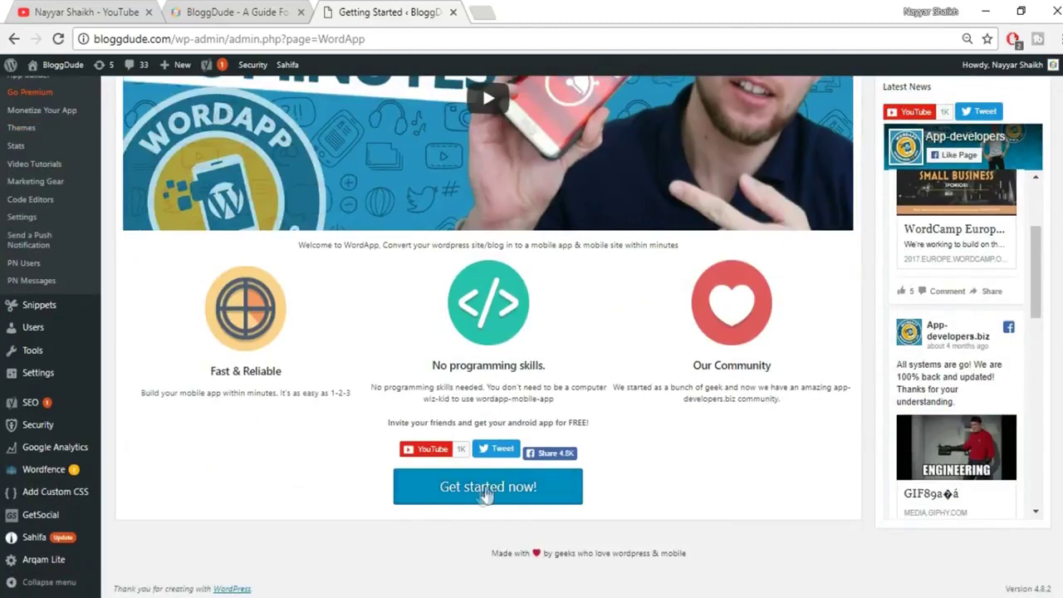
click(489, 494)
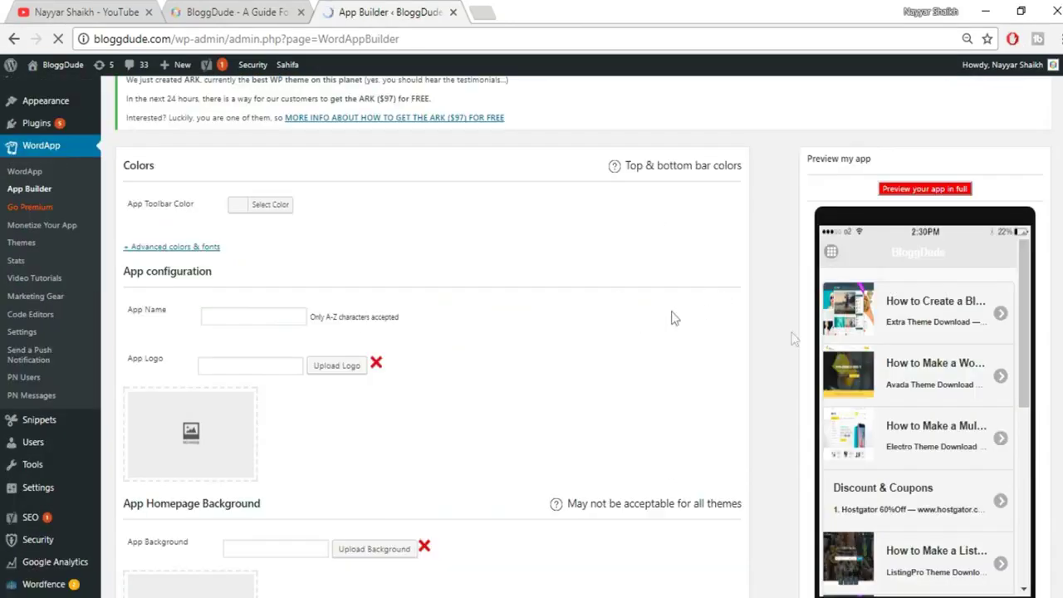
Step: Examine the phone preview of the app and the design settings in the App Builder
scroll(1008, 435, down, 4)
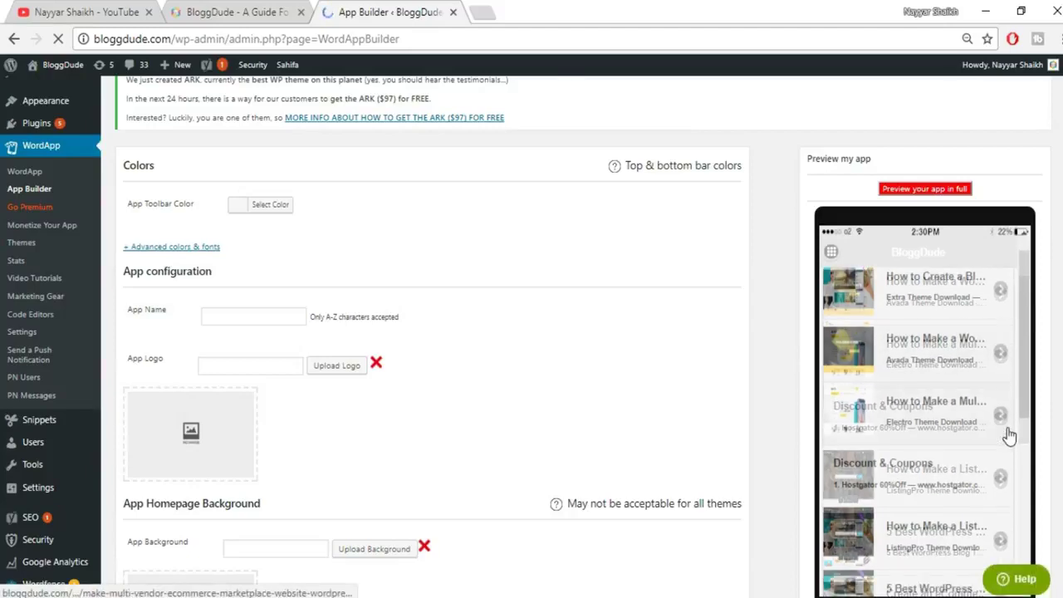
scroll(1006, 435, down, 2)
scroll(1004, 424, up, 10)
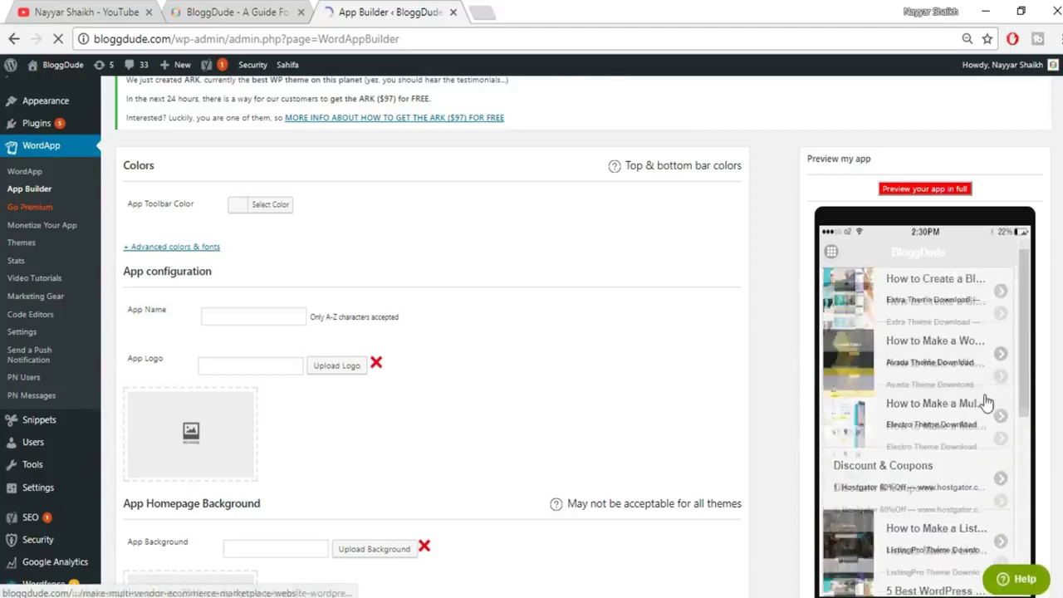
scroll(989, 283, down, 3)
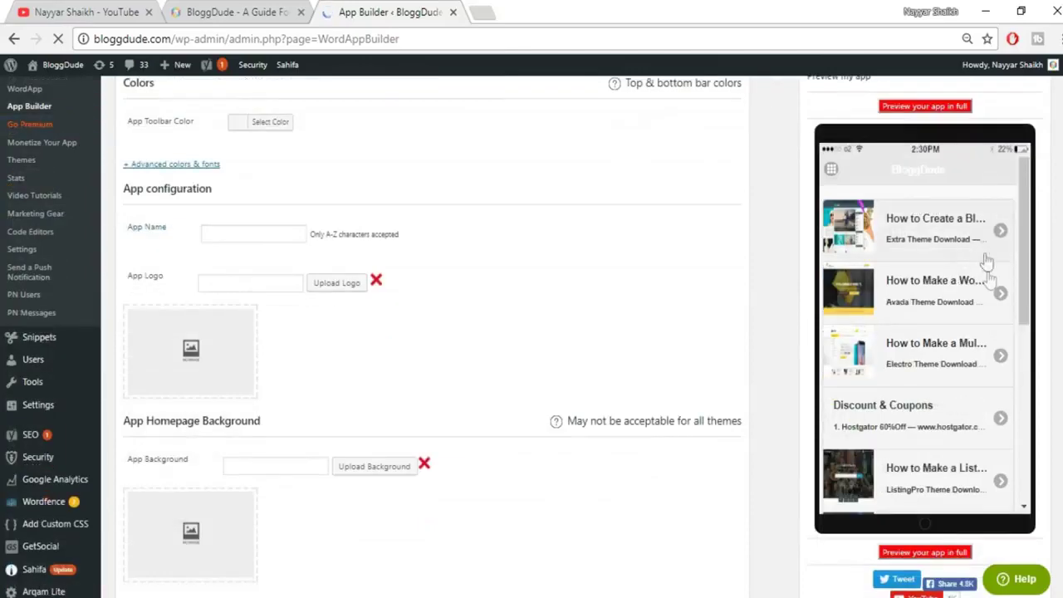
scroll(991, 291, down, 3)
scroll(989, 292, down, 2)
scroll(987, 366, up, 4)
scroll(593, 255, up, 1)
scroll(593, 254, down, 2)
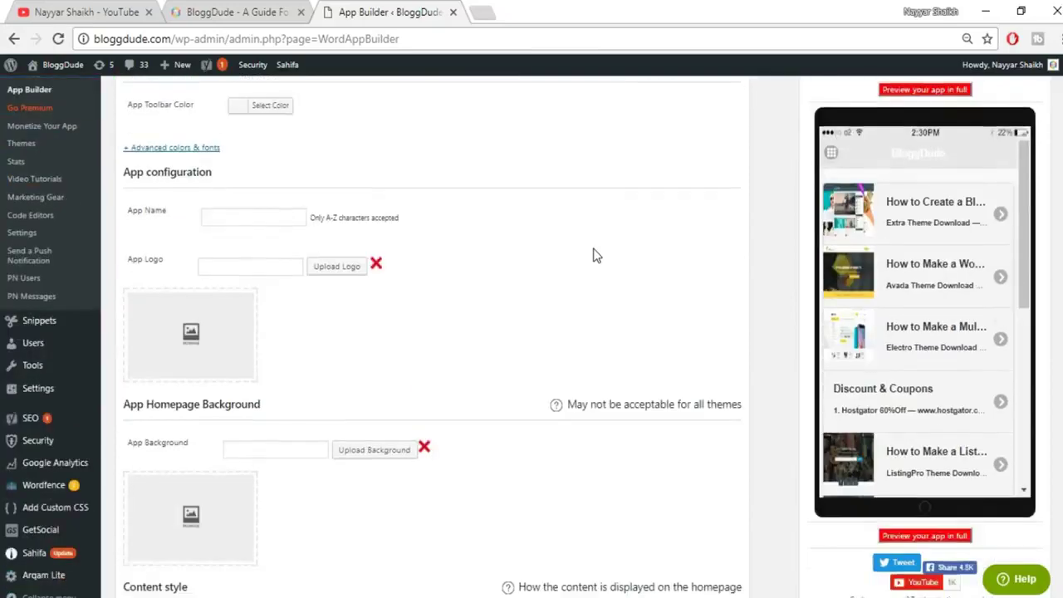
scroll(375, 352, down, 2)
scroll(385, 361, up, 6)
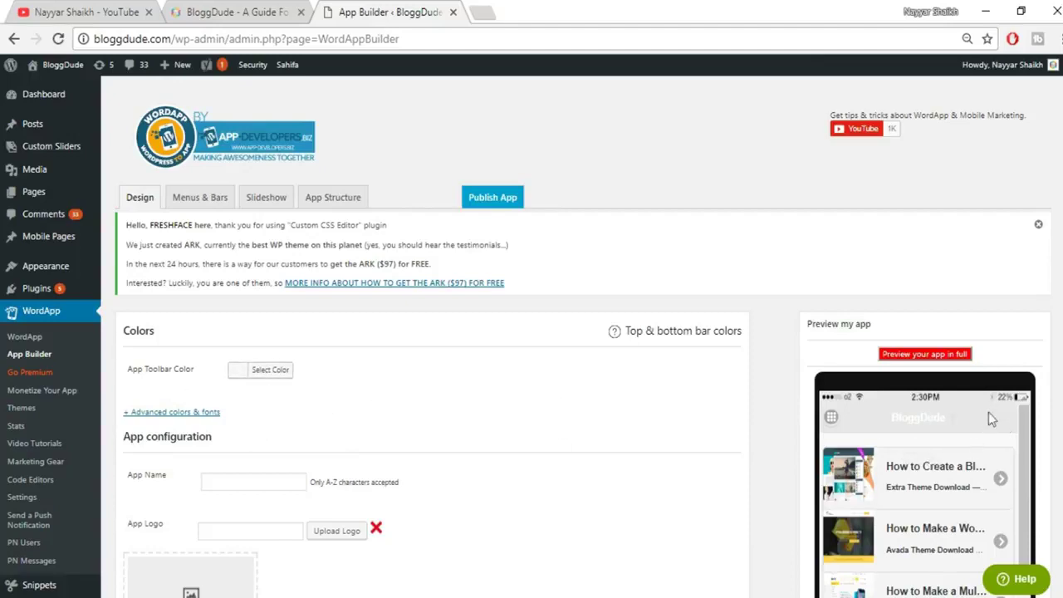
Step: Set the app name to BloggDude in the app configuration
scroll(530, 428, down, 2)
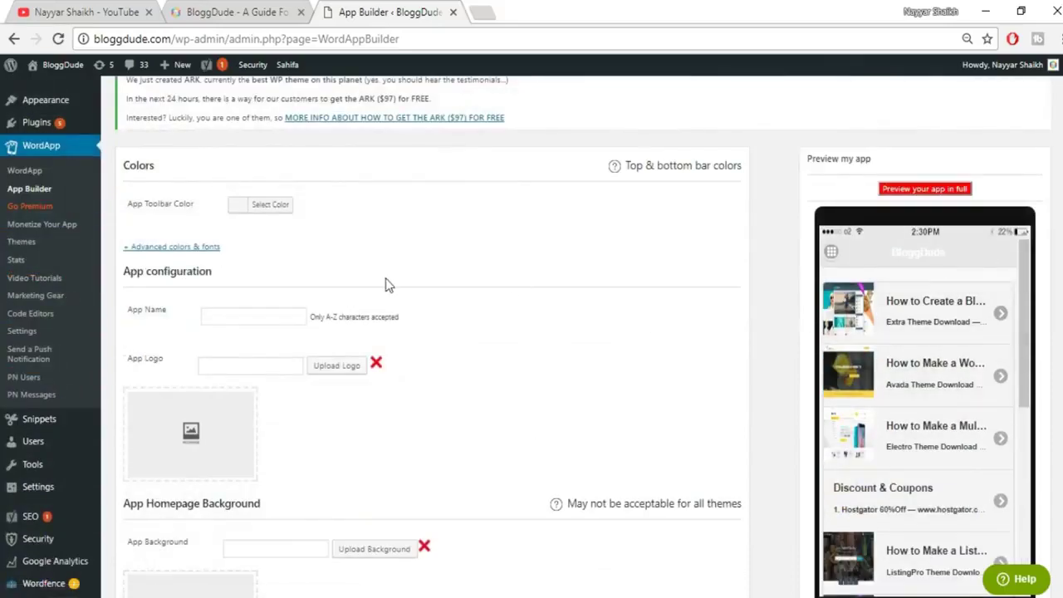
click(240, 316)
text(Blog)
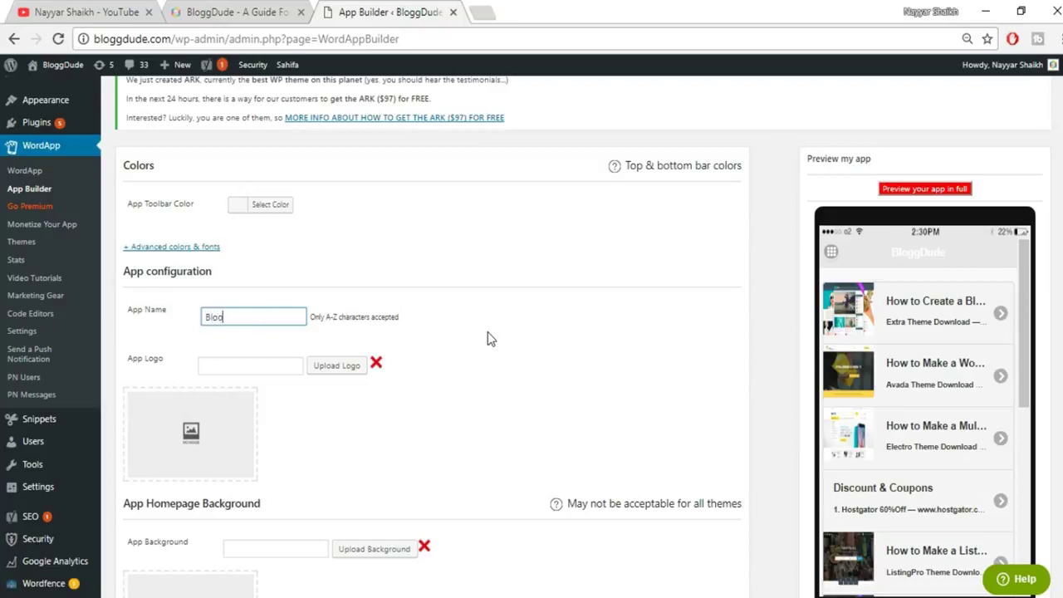
text(gDude)
Step: Upload the image Untitled-1 from the App folder on the Desktop and select it as the app logo
click(296, 366)
scroll(446, 373, down, 1)
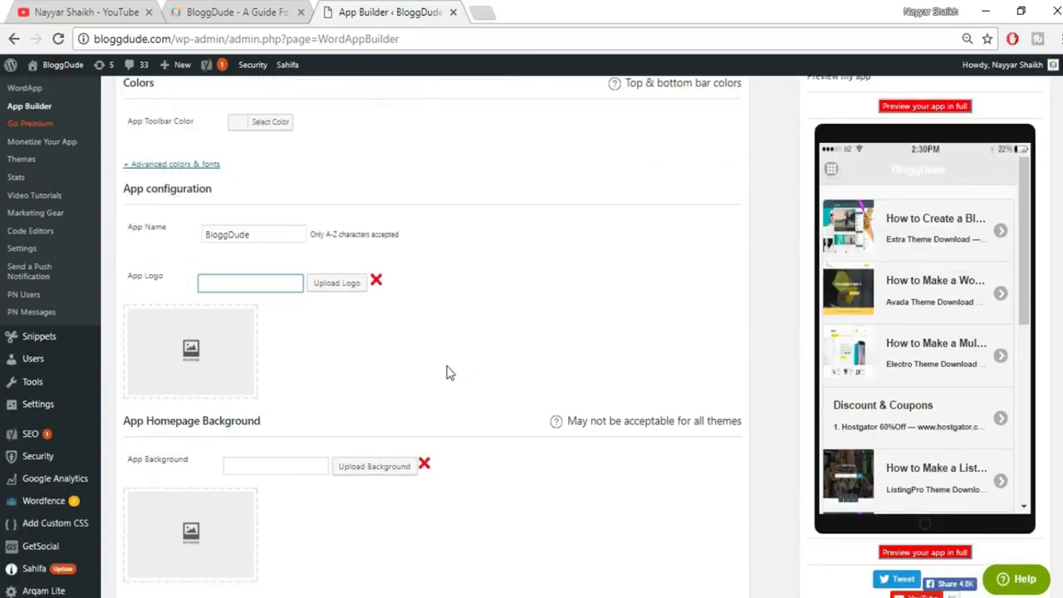
click(334, 287)
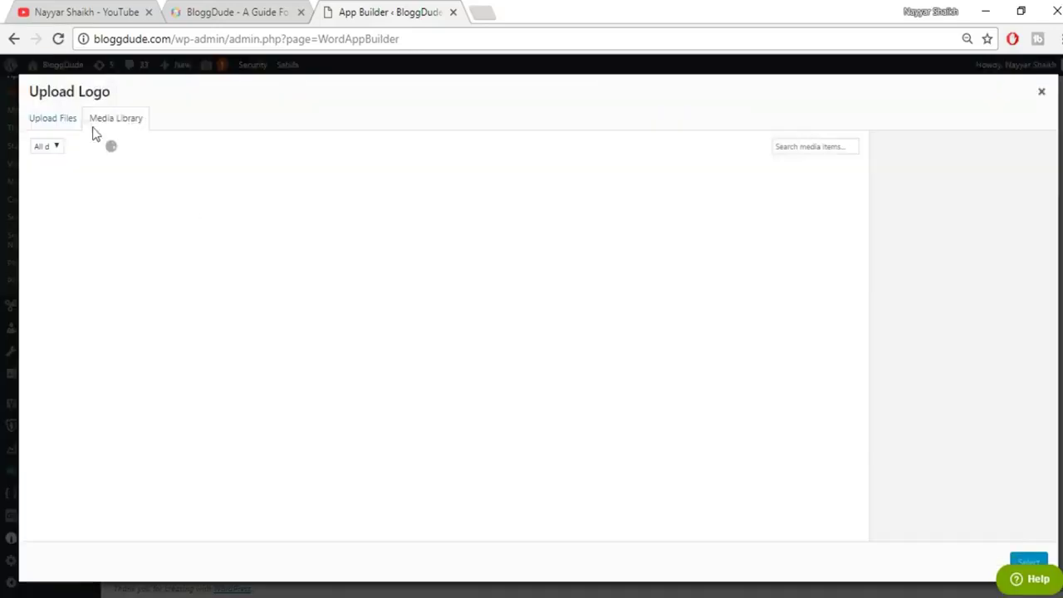
click(60, 123)
click(522, 330)
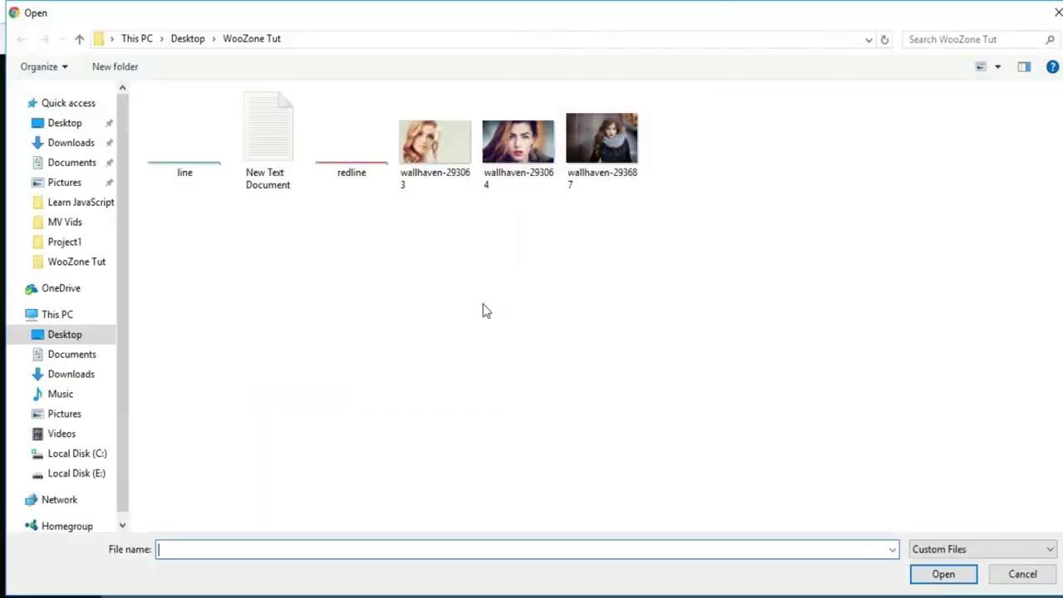
click(190, 40)
double_click(446, 166)
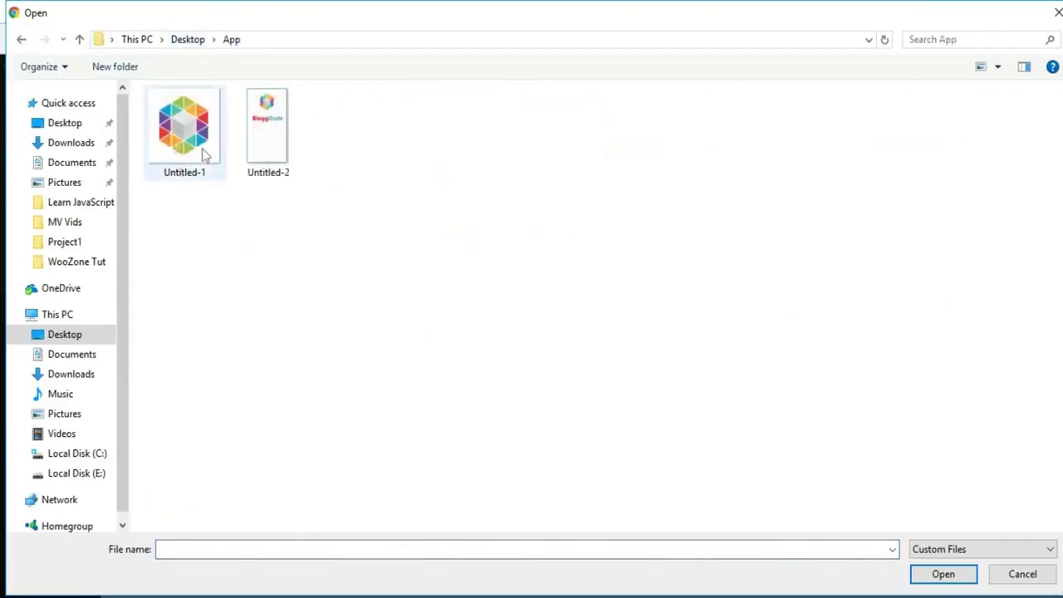
click(212, 173)
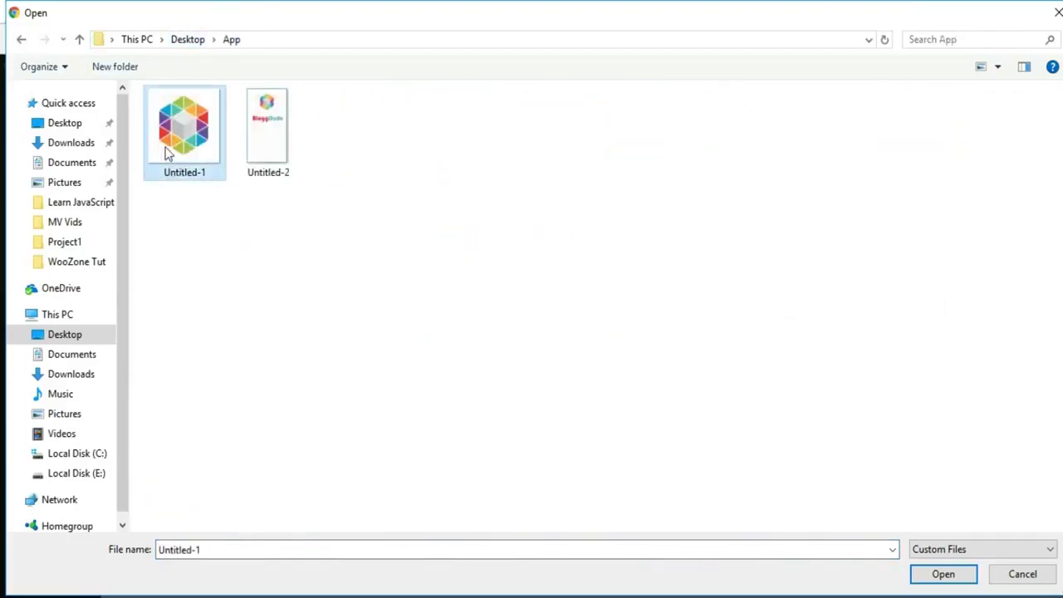
click(955, 577)
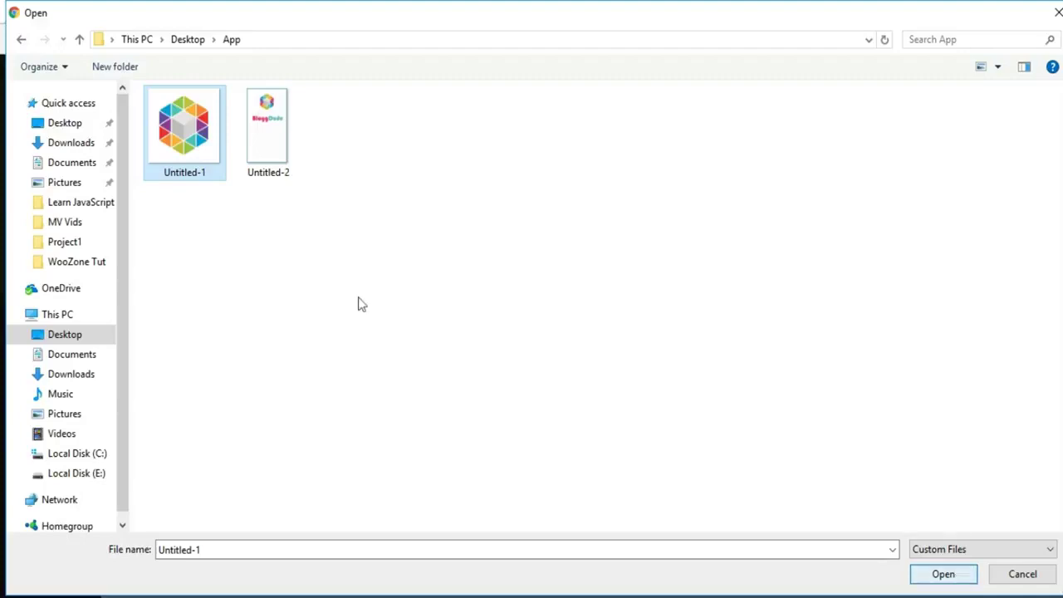
click(928, 575)
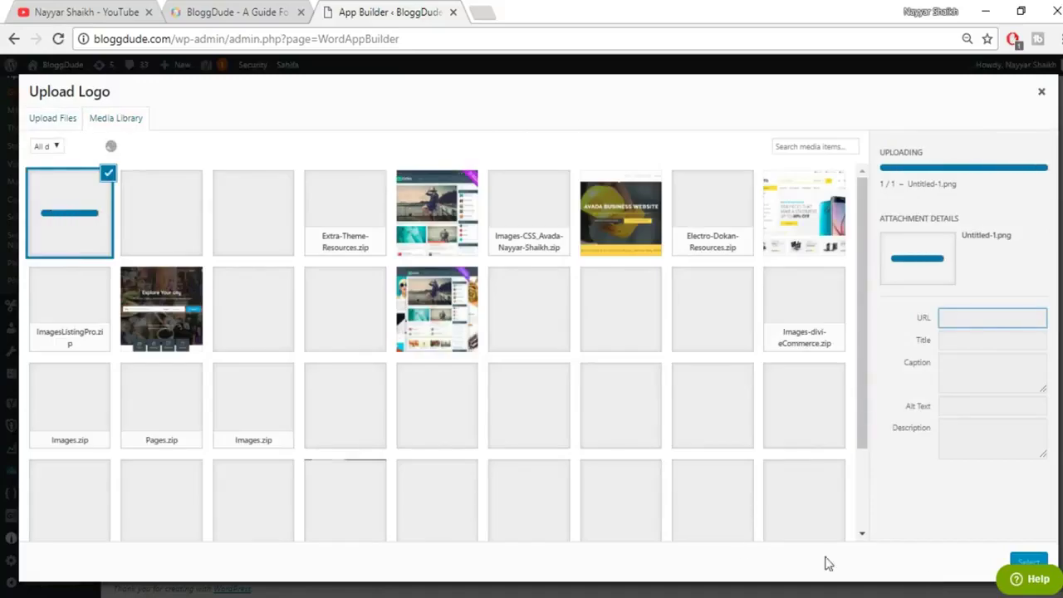
click(1030, 563)
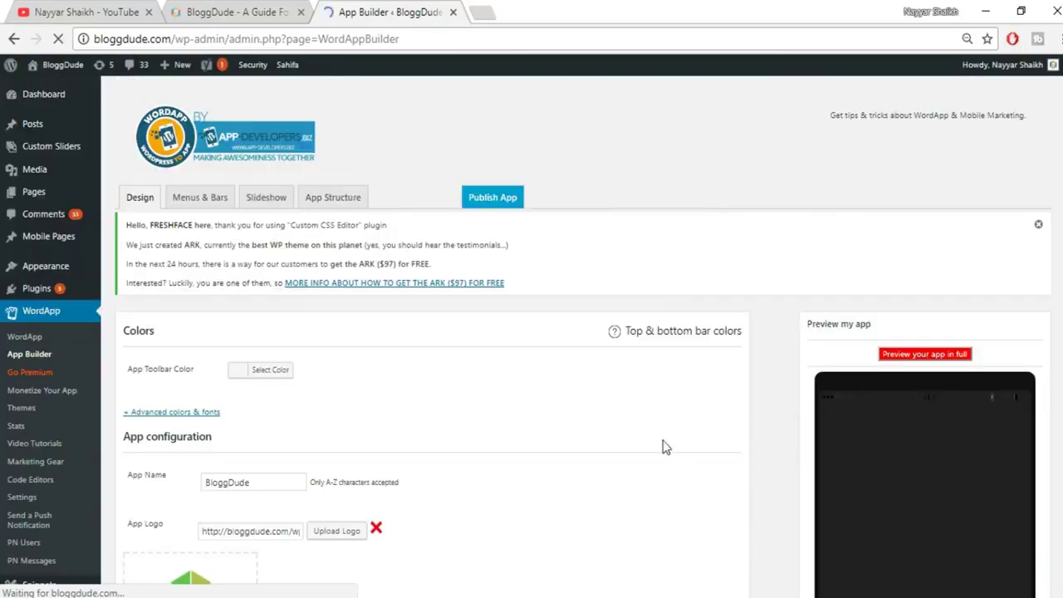
Step: Examine the new logo, the refreshed app preview, and the homepage background and content style settings
scroll(707, 480, down, 2)
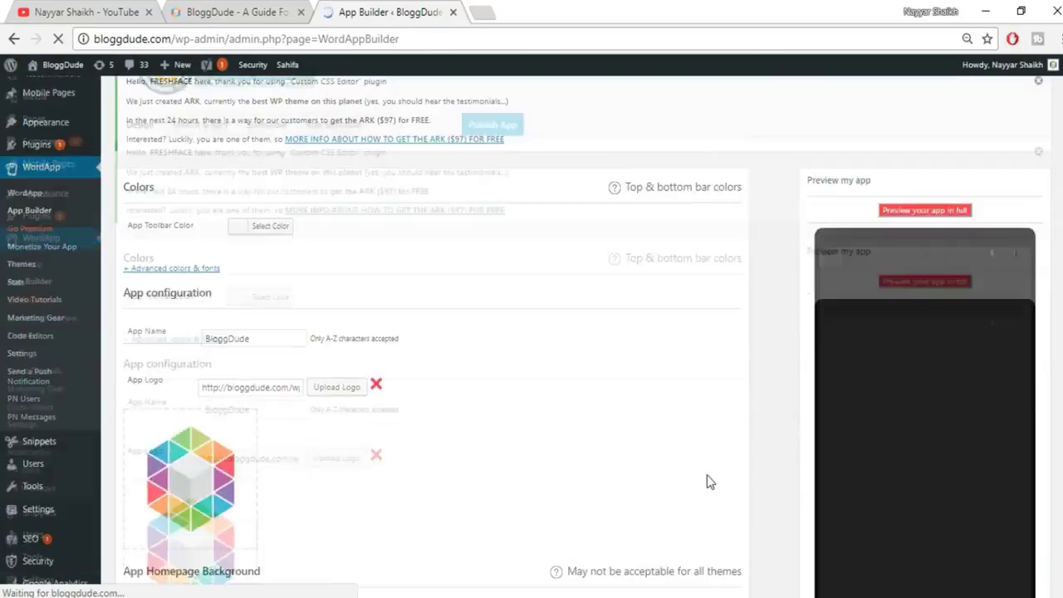
scroll(708, 480, down, 2)
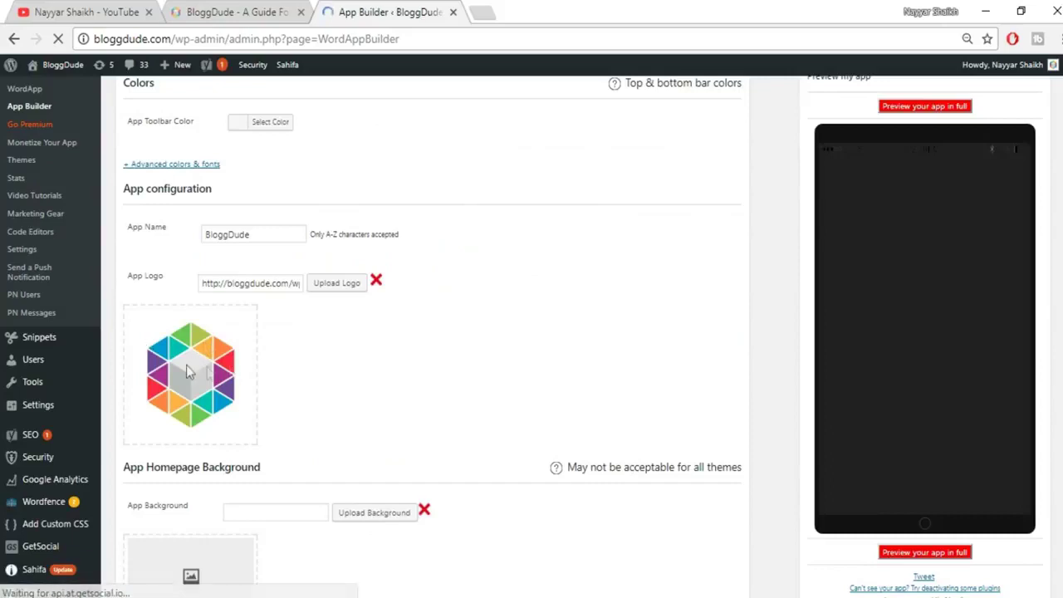
scroll(208, 373, down, 1)
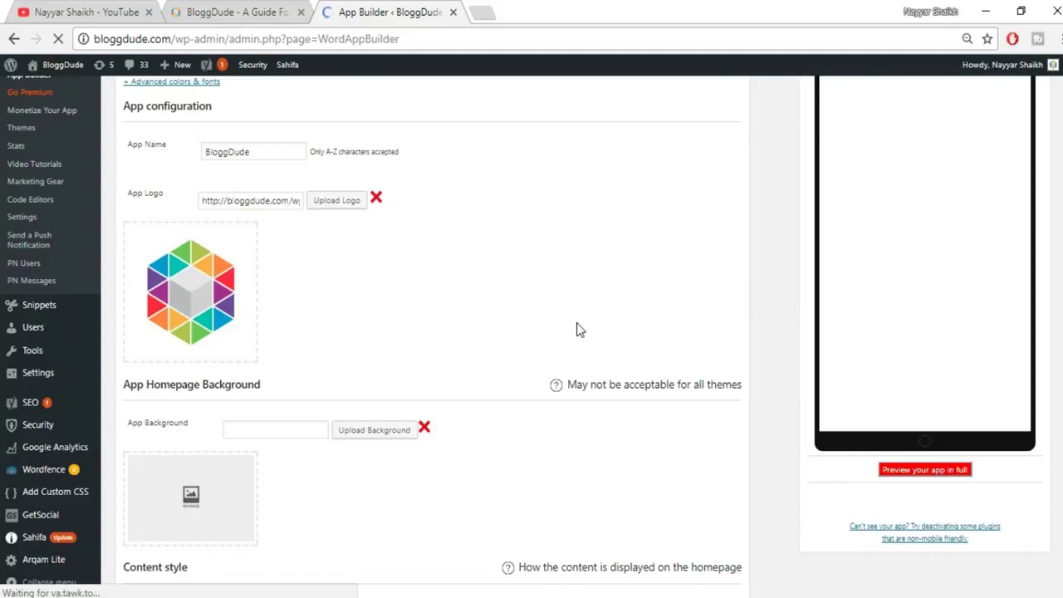
scroll(579, 328, down, 3)
scroll(618, 392, up, 3)
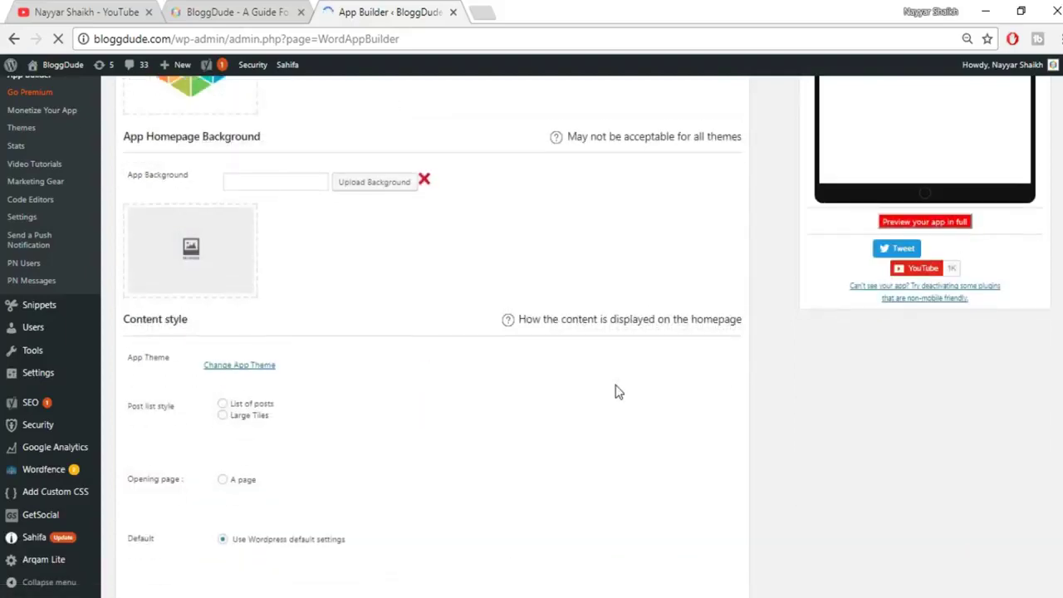
scroll(623, 393, up, 2)
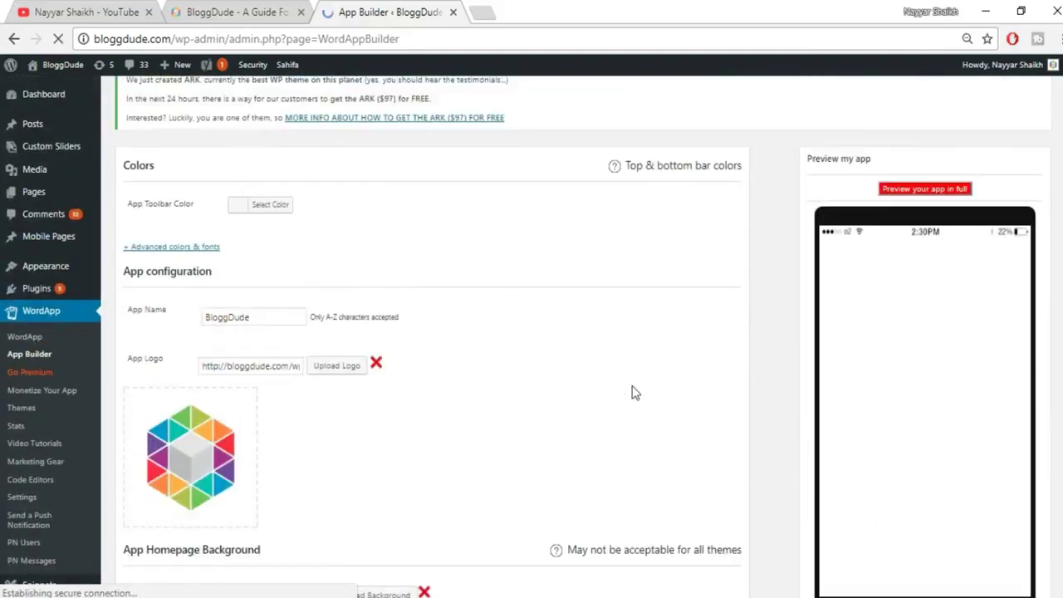
scroll(712, 368, down, 1)
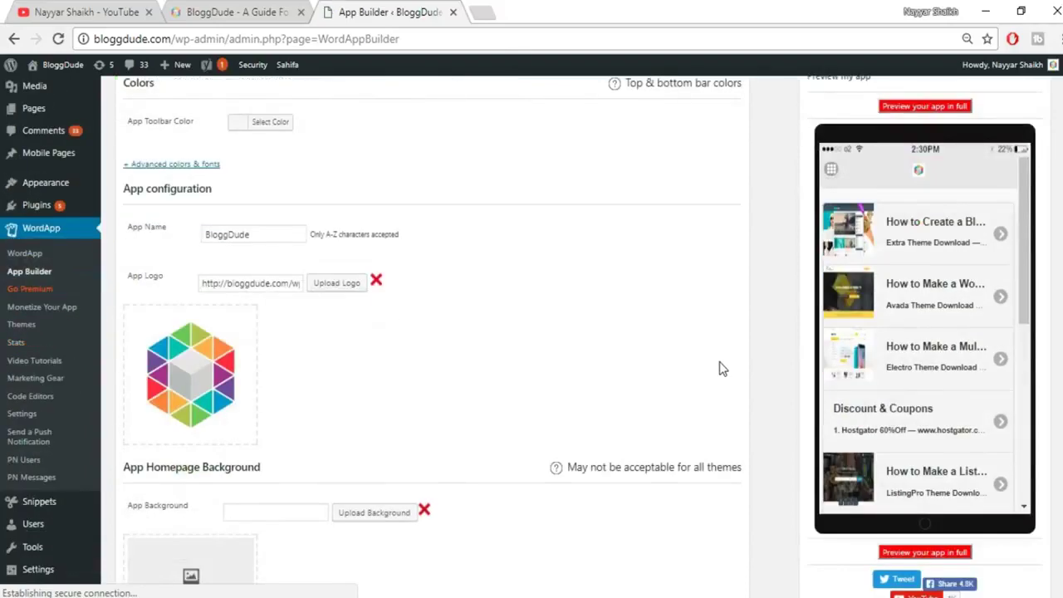
scroll(578, 451, down, 6)
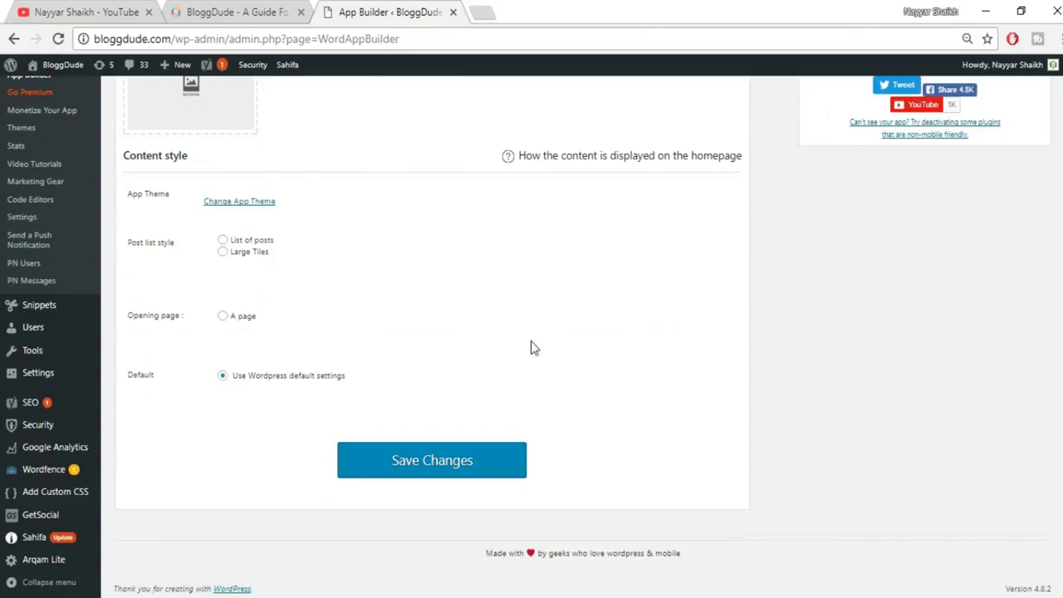
scroll(532, 349, up, 5)
scroll(532, 359, down, 6)
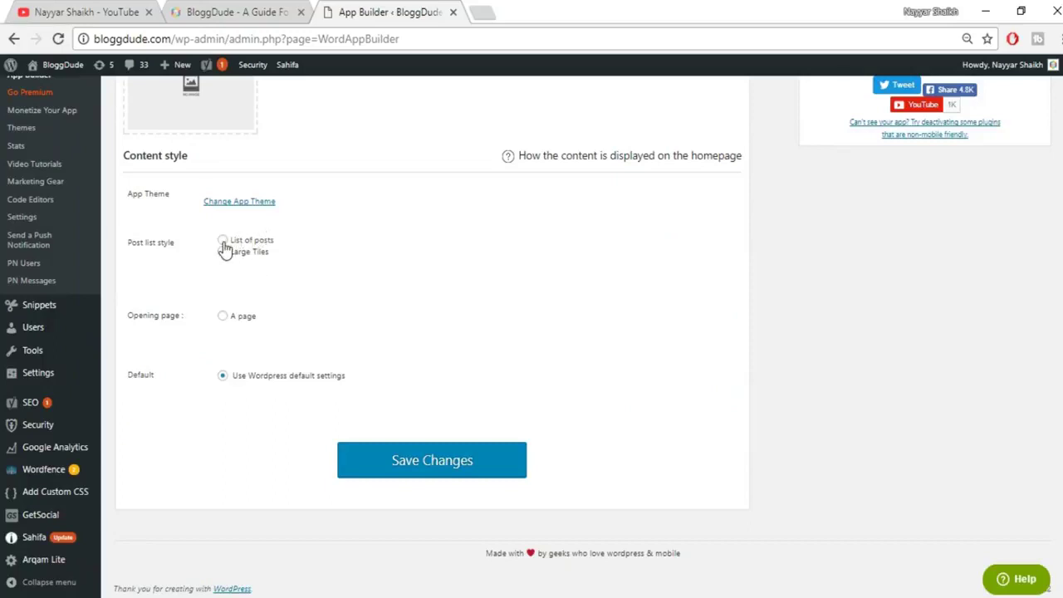
click(223, 318)
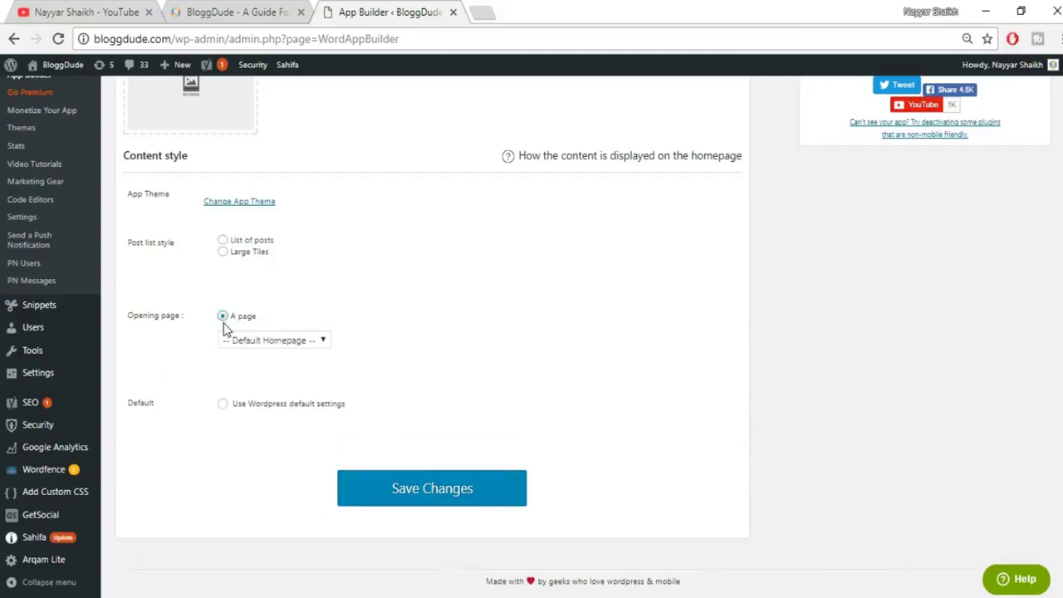
click(254, 341)
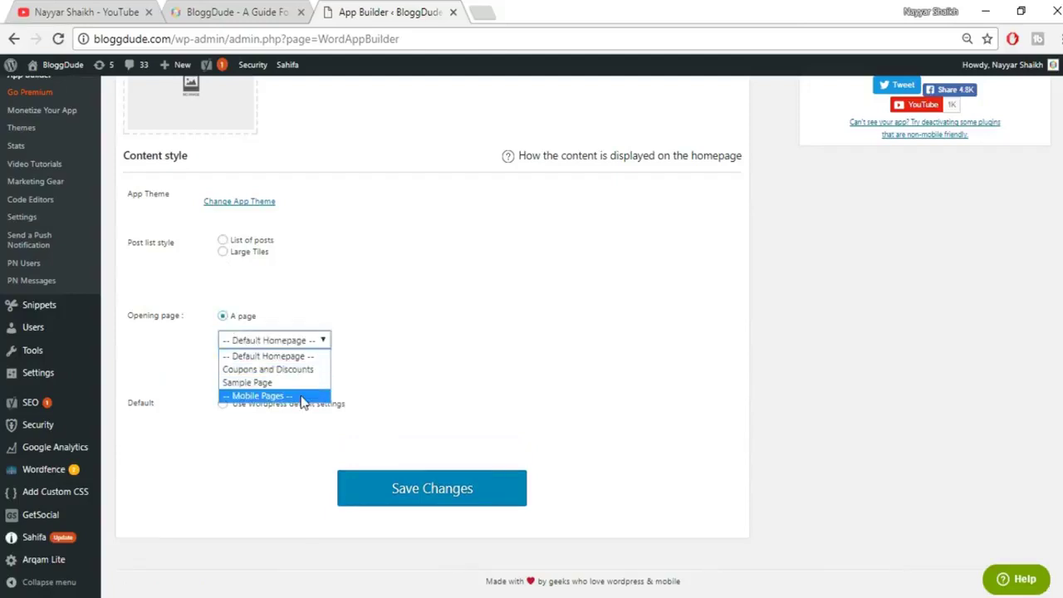
click(401, 331)
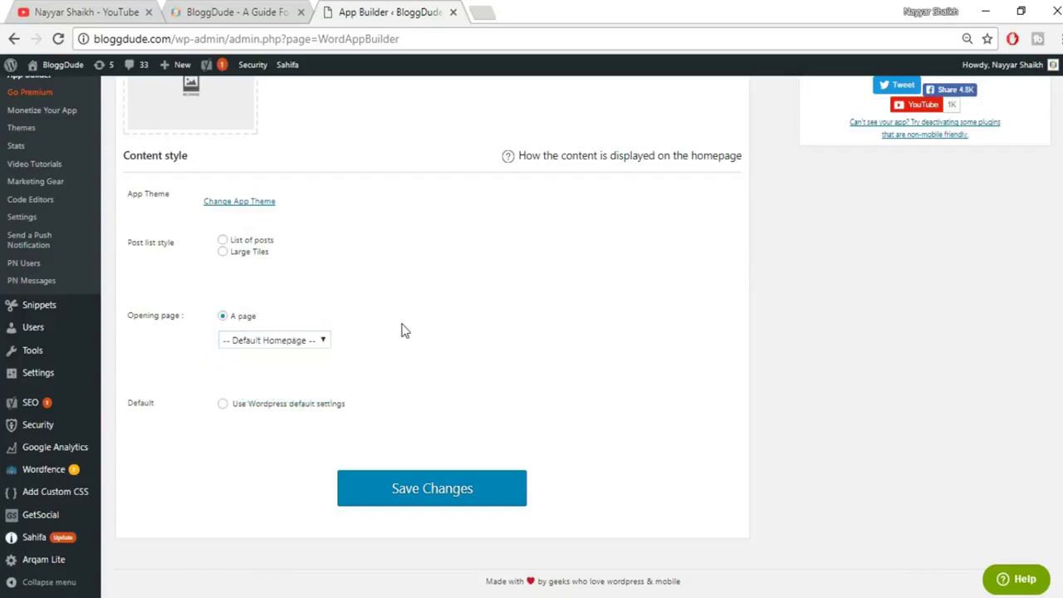
click(301, 344)
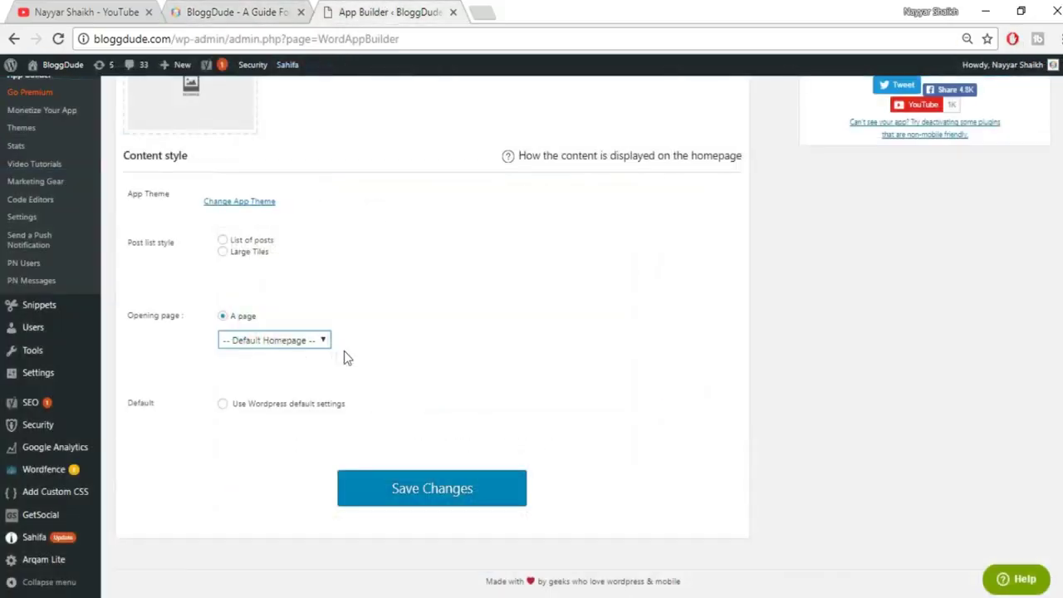
Step: Set the content style to use the WordPress default settings and save the design changes
click(221, 405)
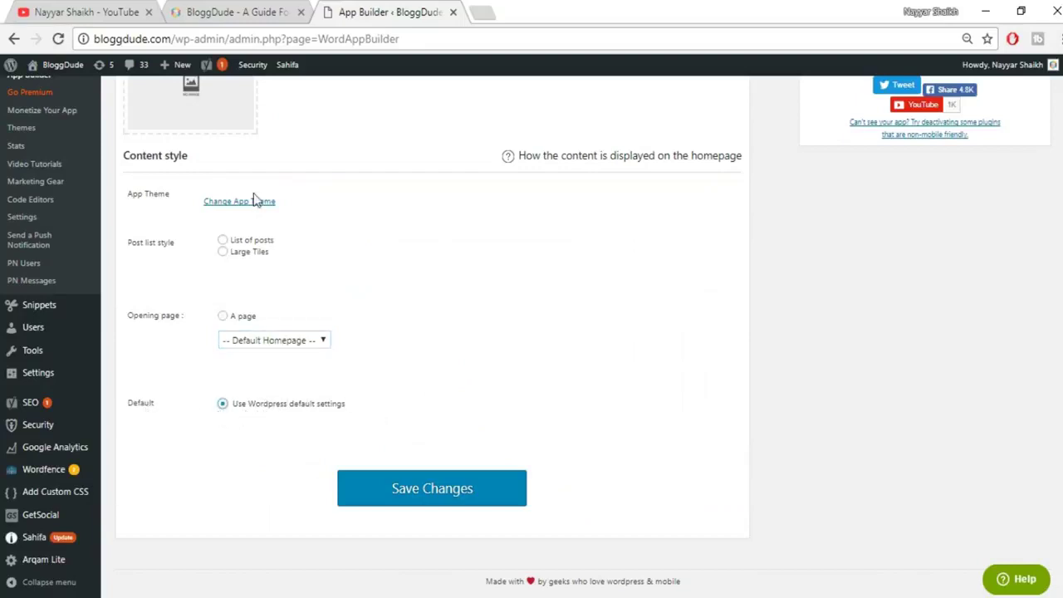
click(427, 489)
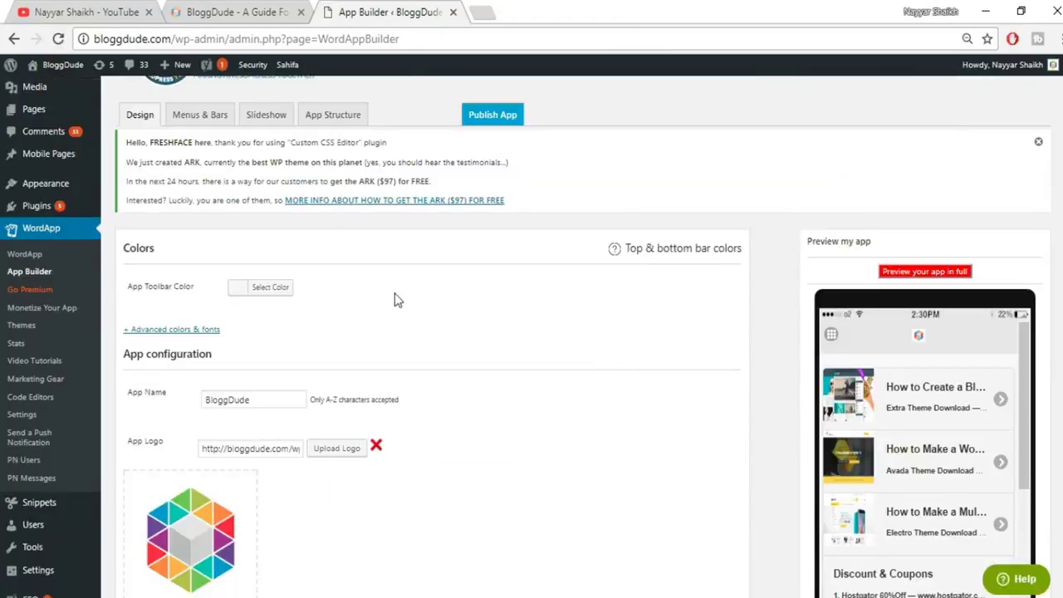
Step: Examine the app's side, top and bottom menu settings and compare them with the navigation menu on the BloggDude website
scroll(285, 198, up, 2)
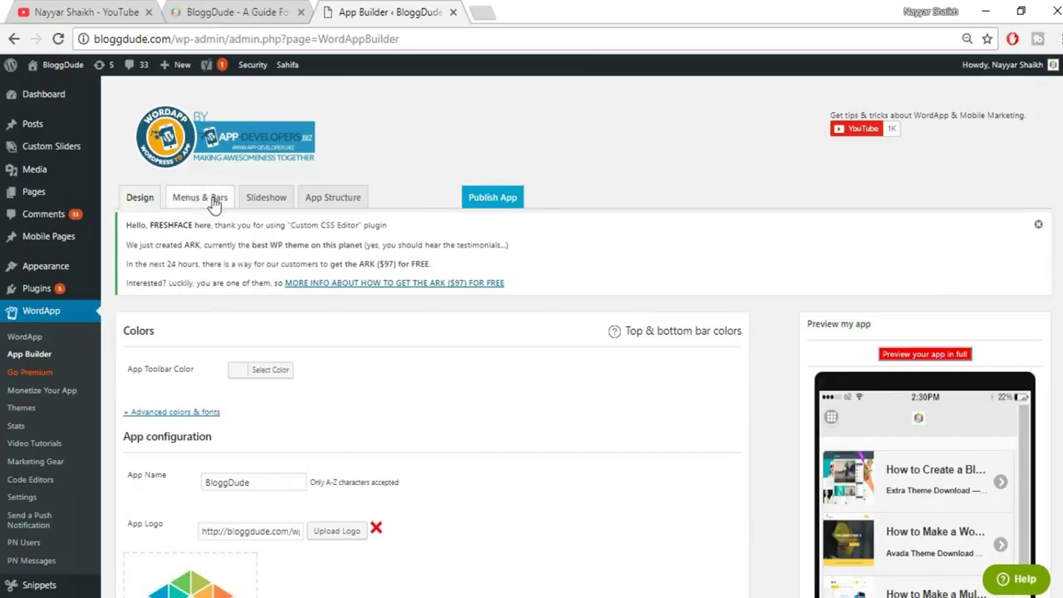
click(202, 206)
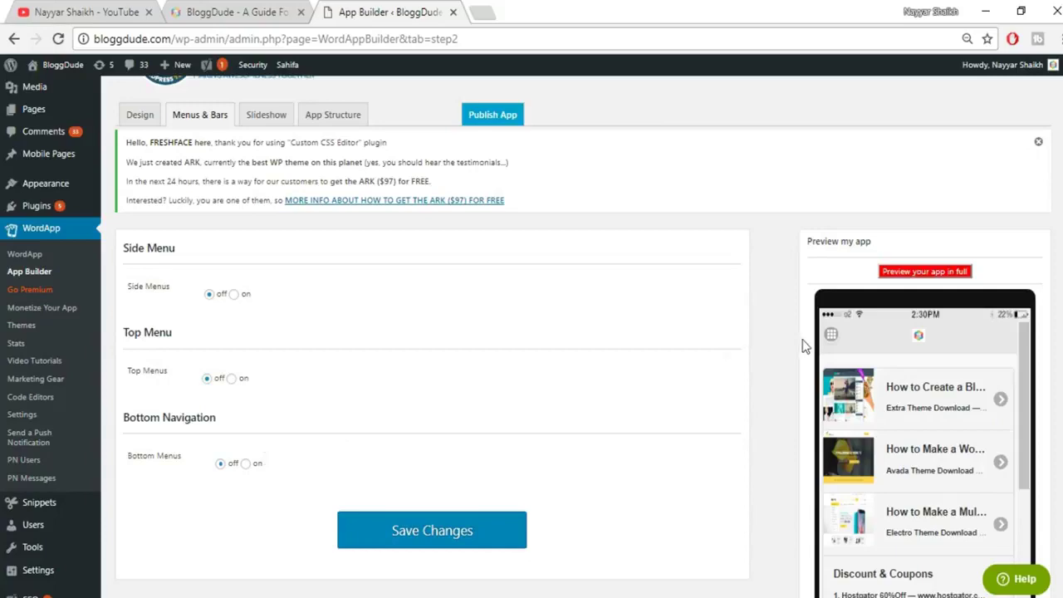
scroll(864, 300, down, 1)
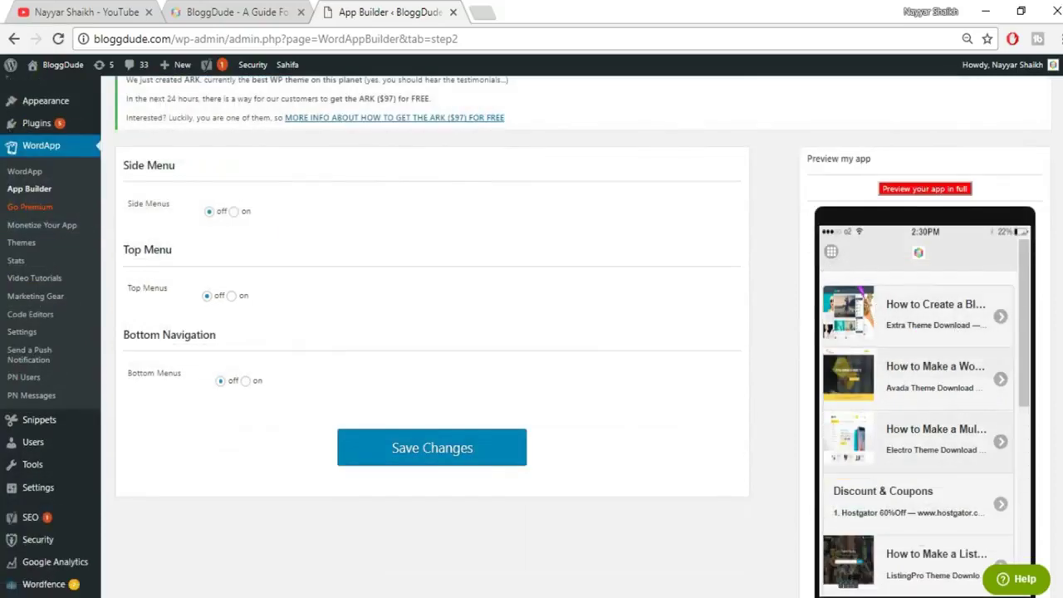
scroll(713, 507, up, 1)
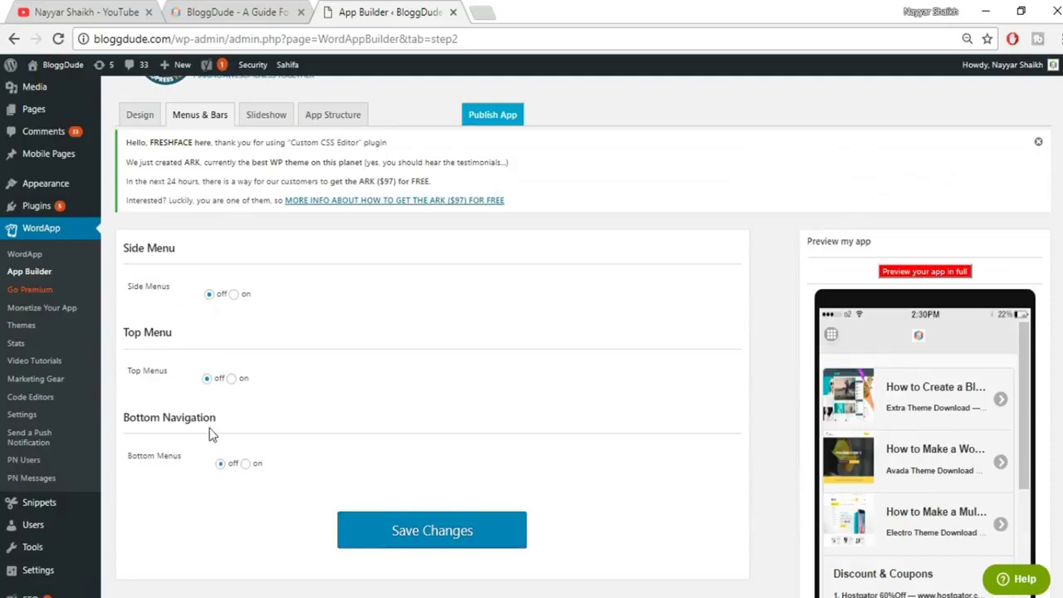
click(222, 11)
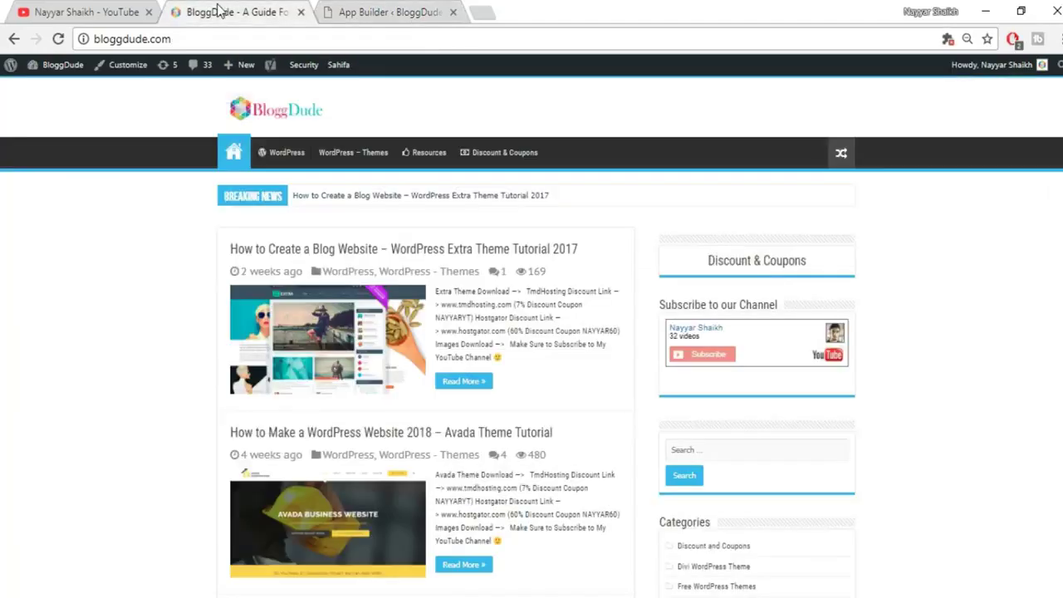
click(365, 12)
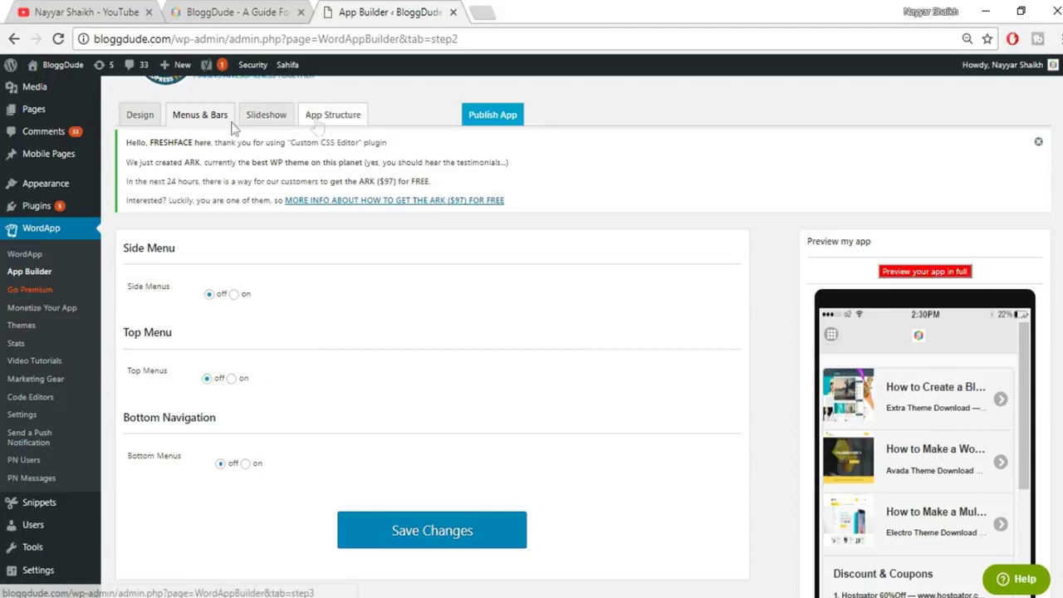
Step: Review the slideshow settings and slide image slots, keeping the slideshow off
click(258, 127)
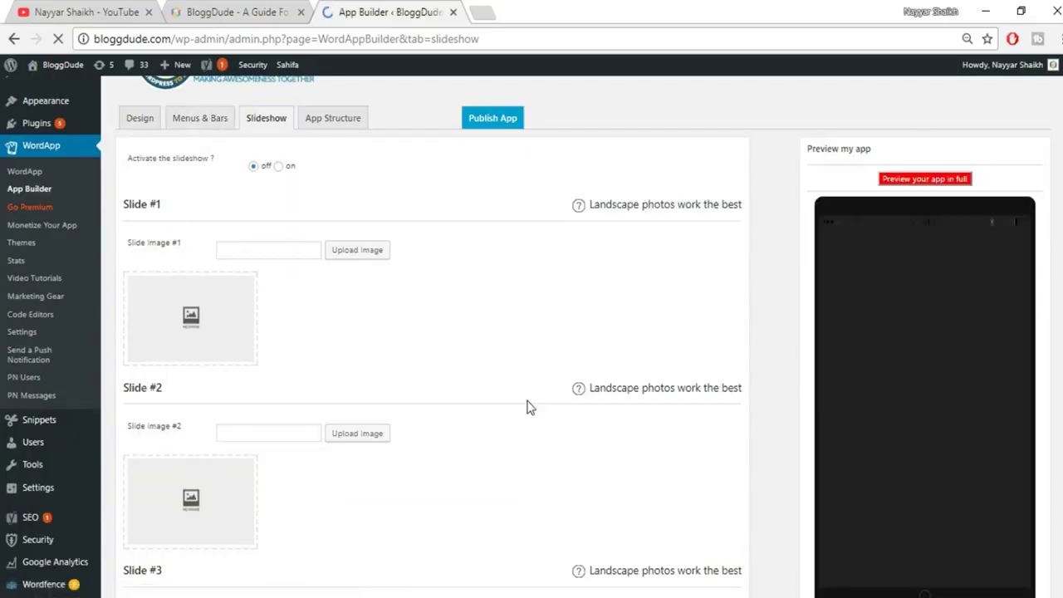
scroll(527, 408, down, 3)
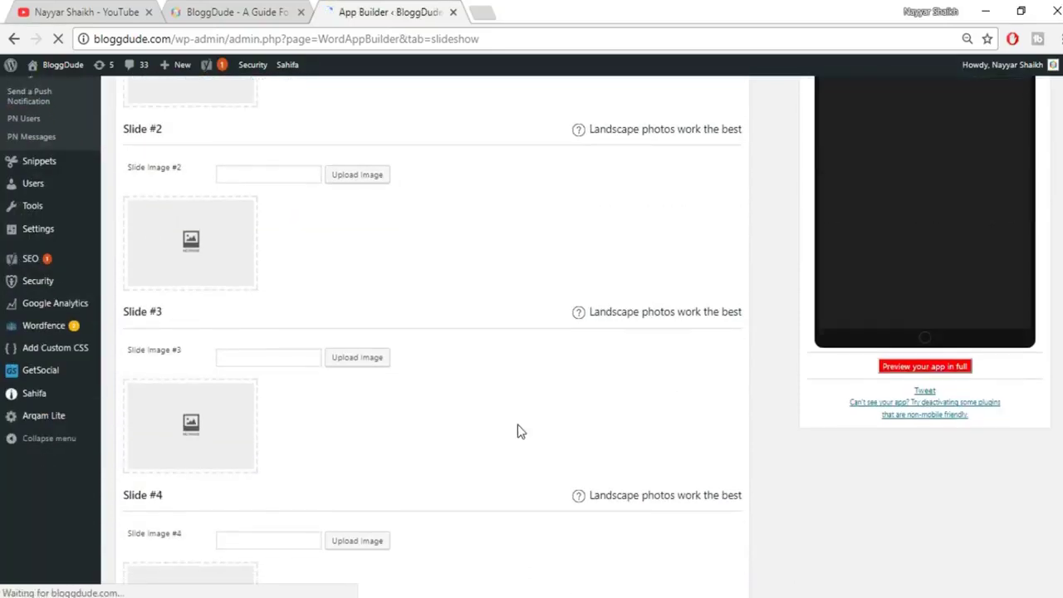
scroll(518, 426, up, 5)
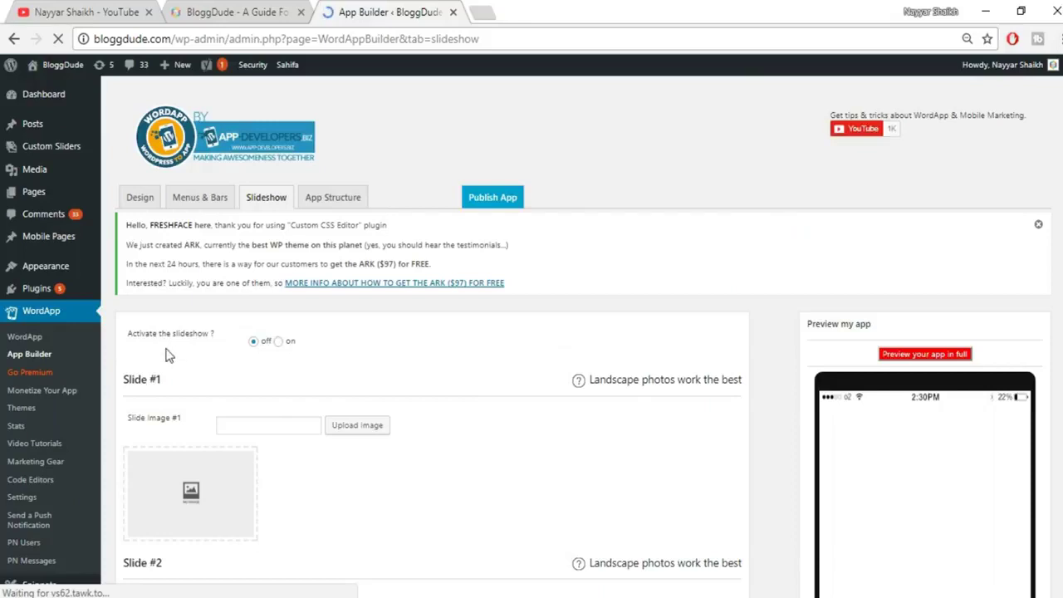
click(253, 344)
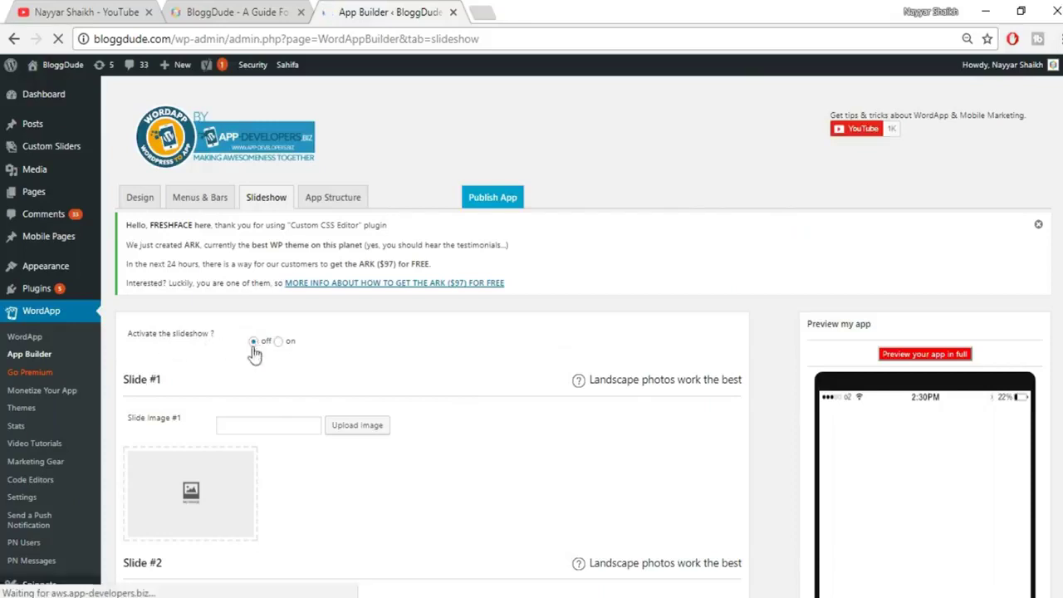
Step: Go to the App Structure settings and open the media selection for uploading the app icon
click(334, 208)
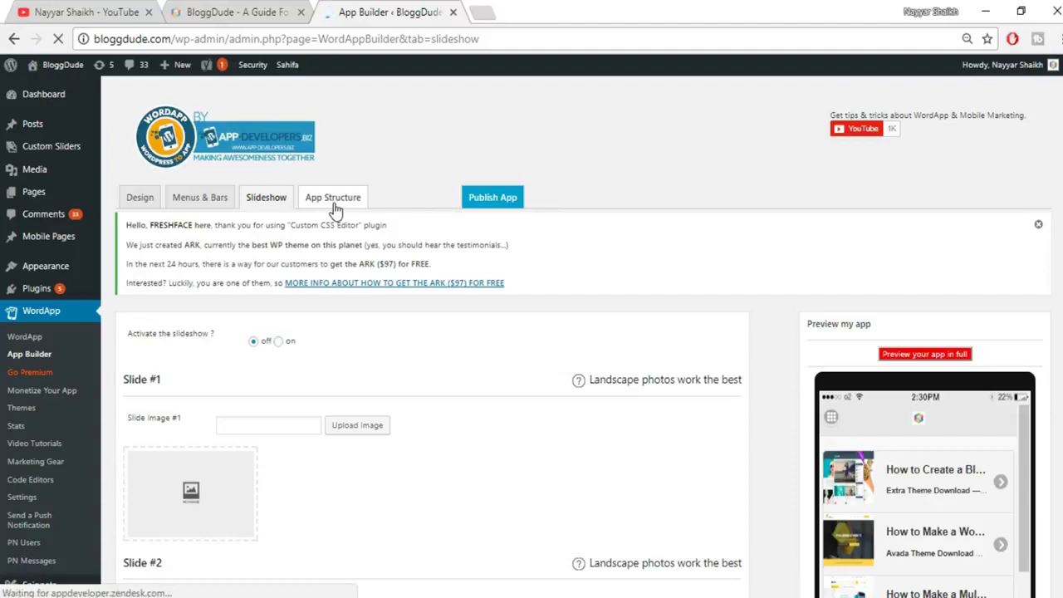
click(335, 208)
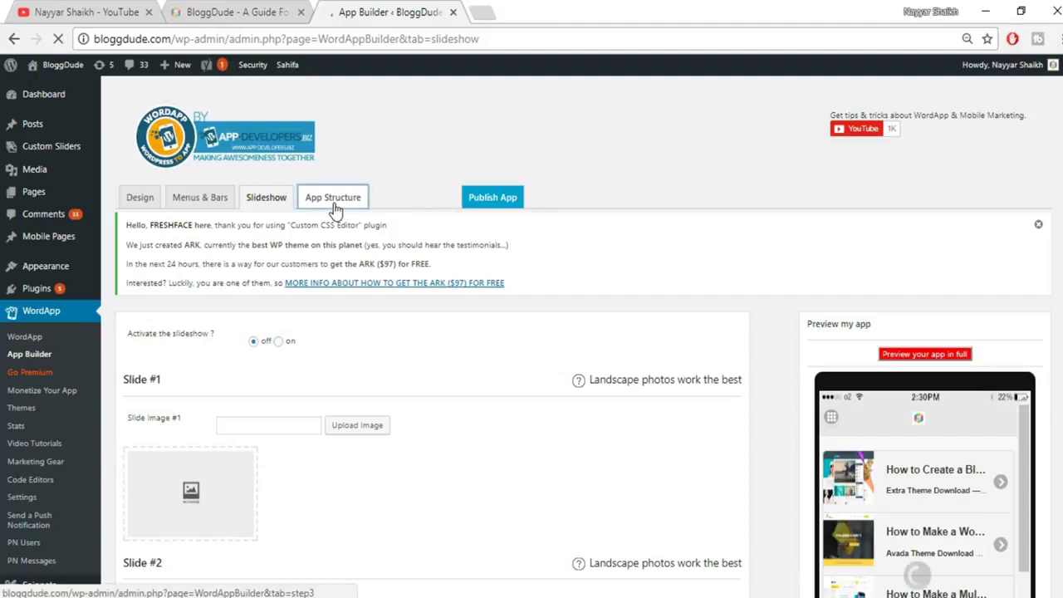
scroll(580, 361, down, 1)
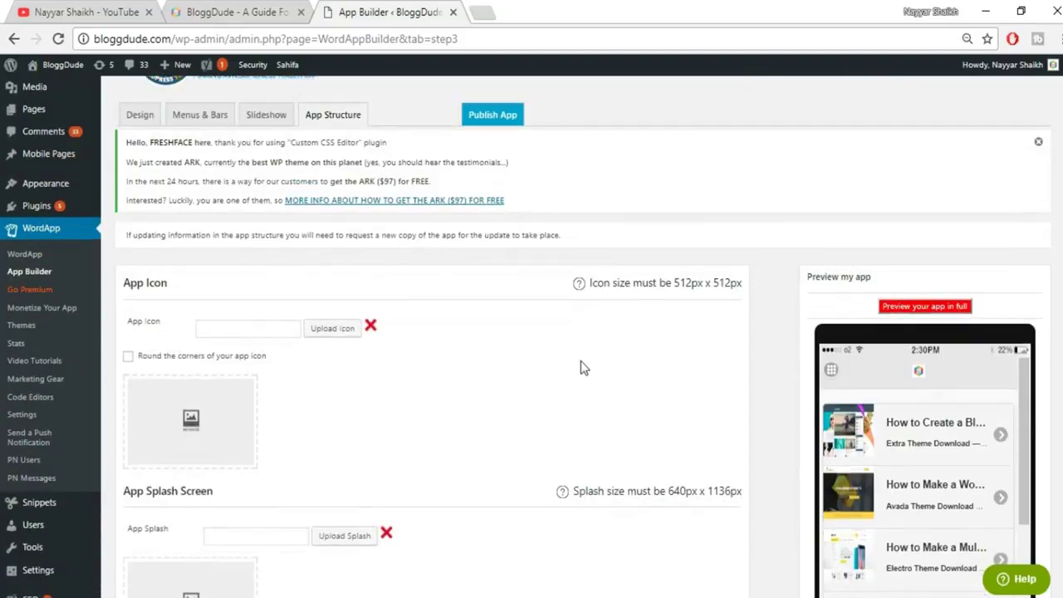
click(335, 331)
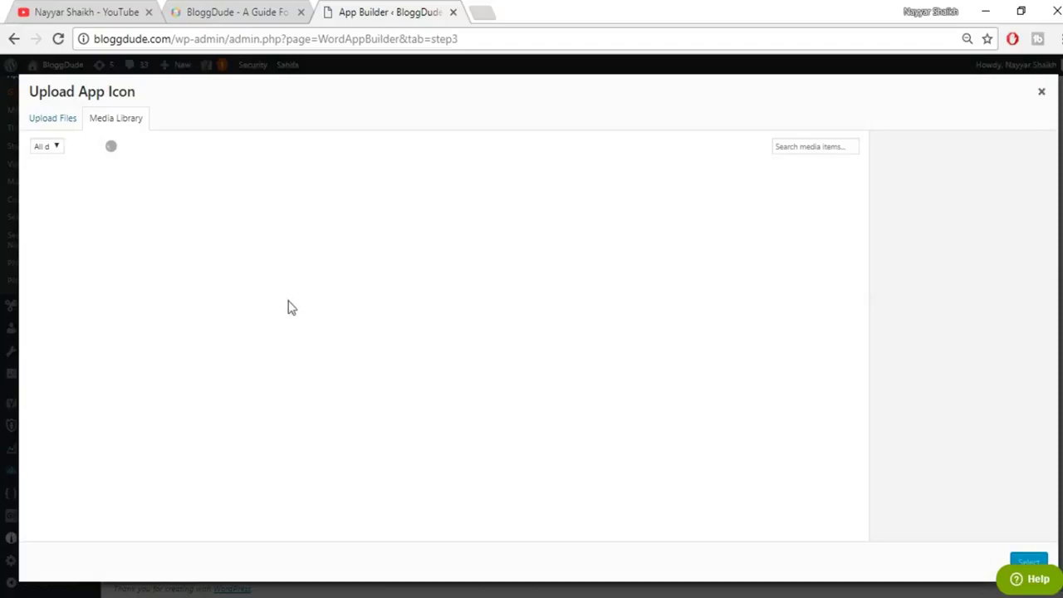